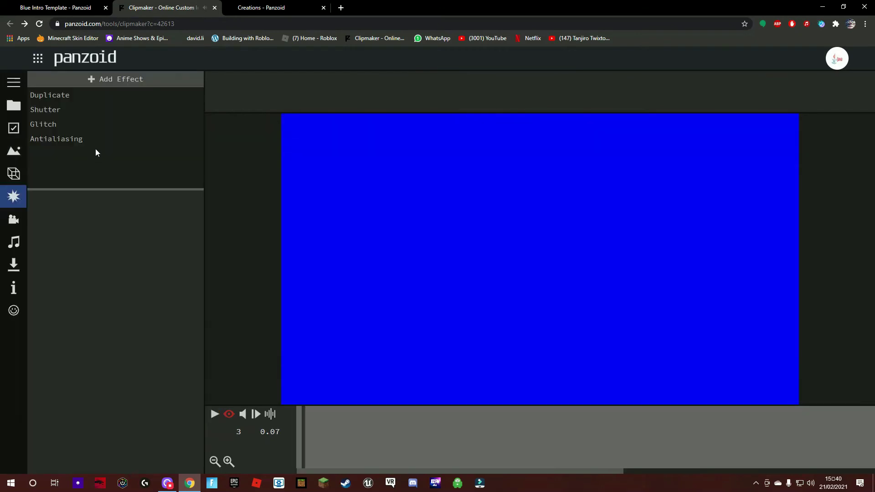
Preview the intro, then confirm the Antialiasing effect stays switched on.
key("space")
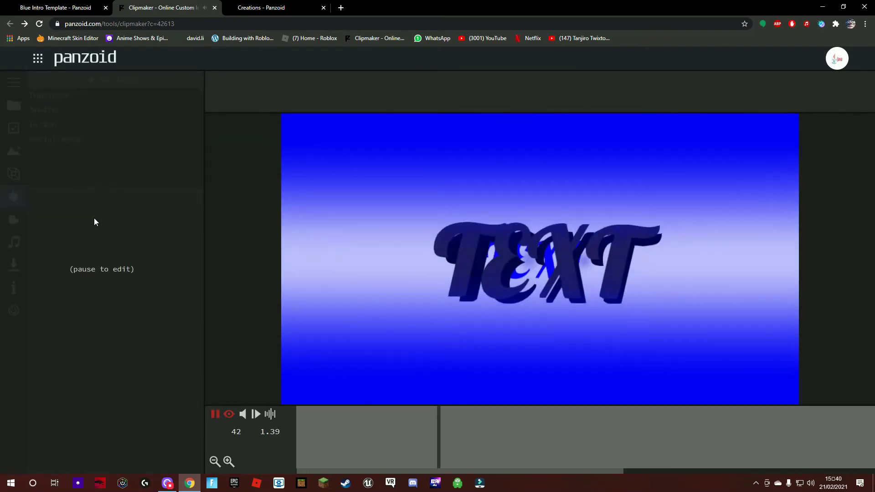
key("space")
left_click(90, 145)
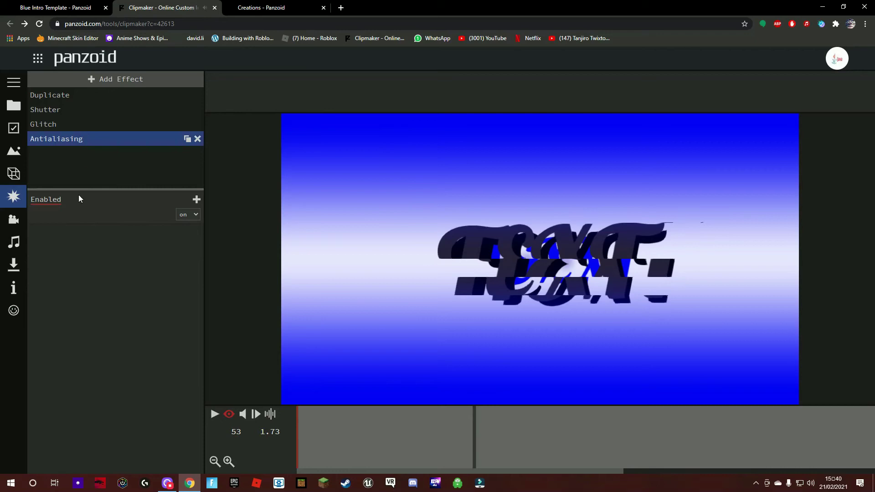
left_click(196, 216)
left_click(191, 222)
Add an Anamorphic Lens Flare effect from the Enhance list and replay the intro.
left_click(148, 81)
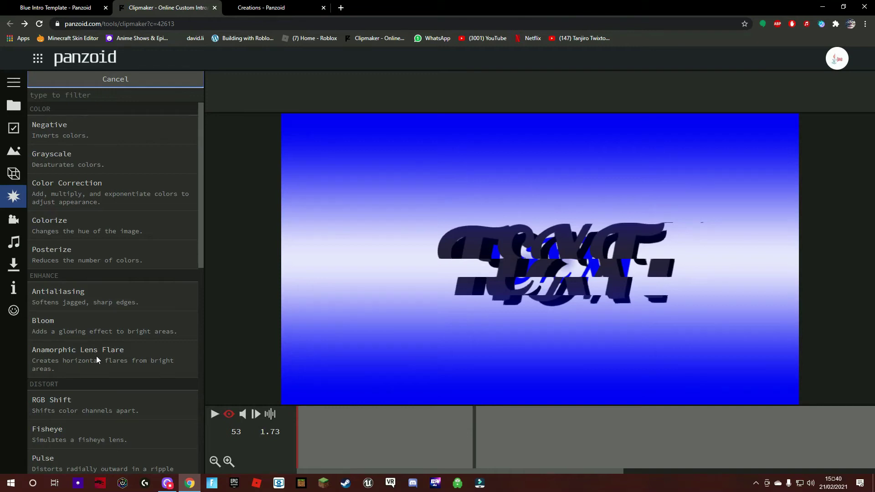
scroll(106, 364, "down", 2)
left_click(114, 292)
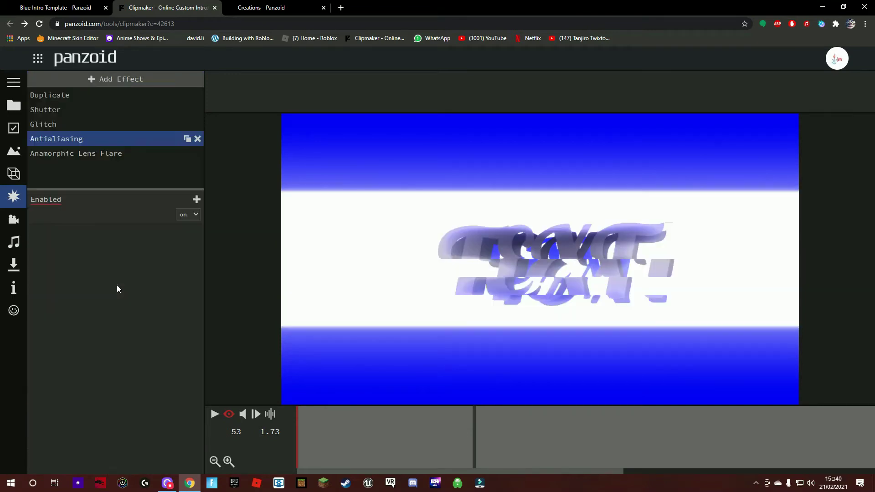
key("space")
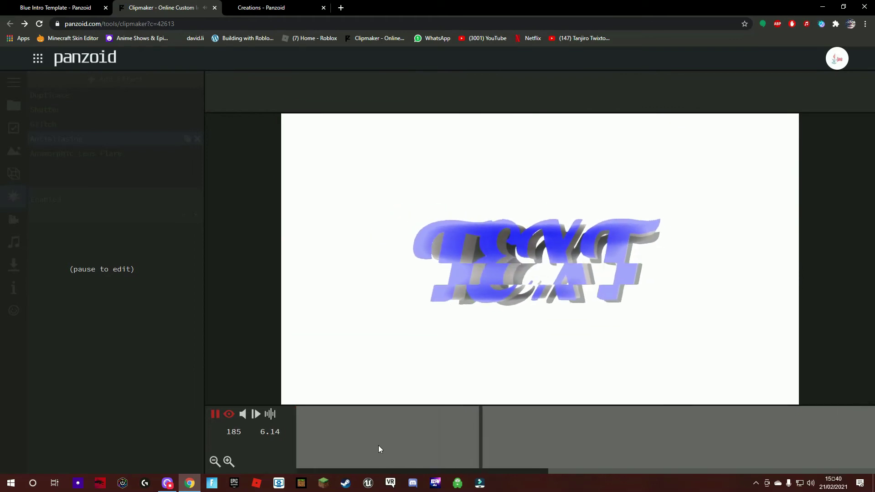
key("space")
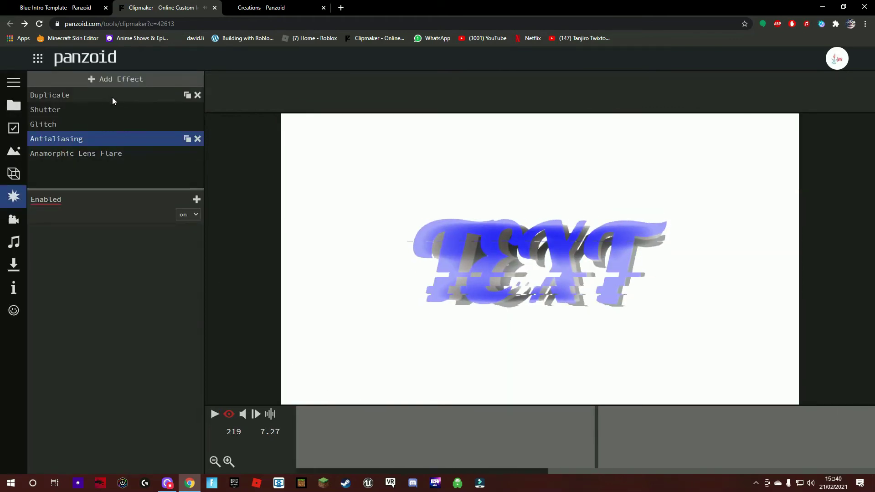
left_click(122, 79)
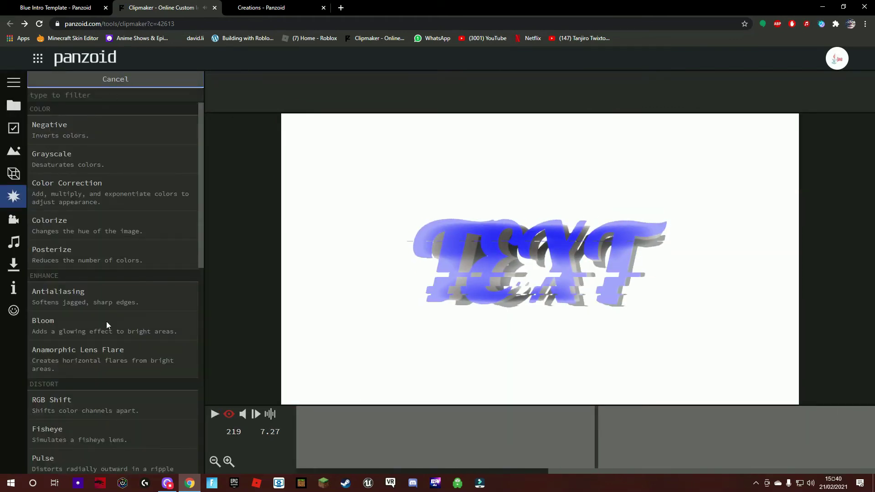
scroll(103, 322, "down", 2)
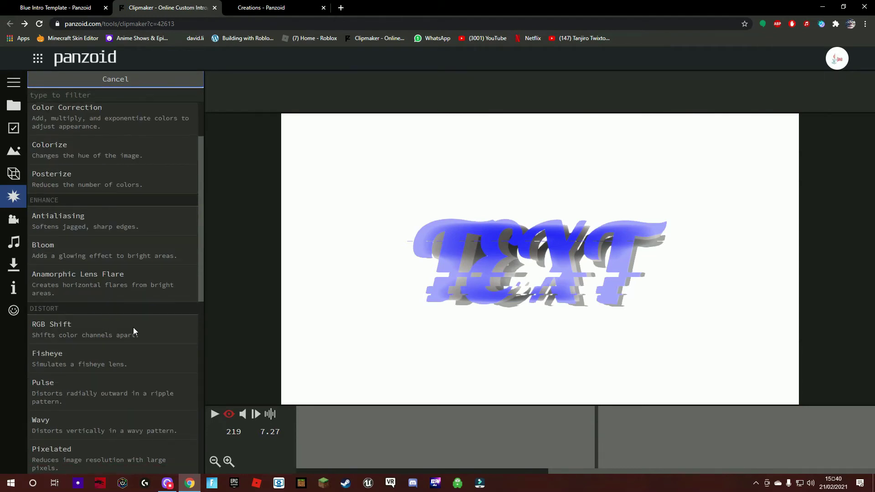
scroll(131, 322, "down", 3)
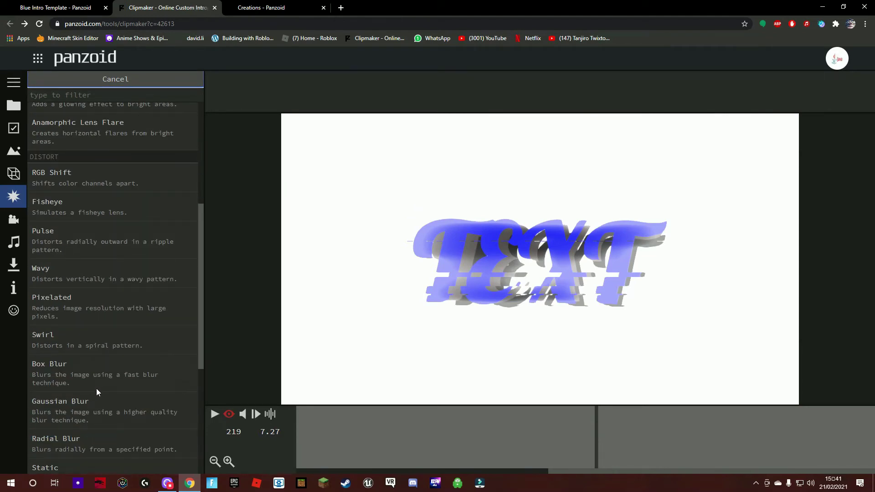
scroll(97, 381, "down", 5)
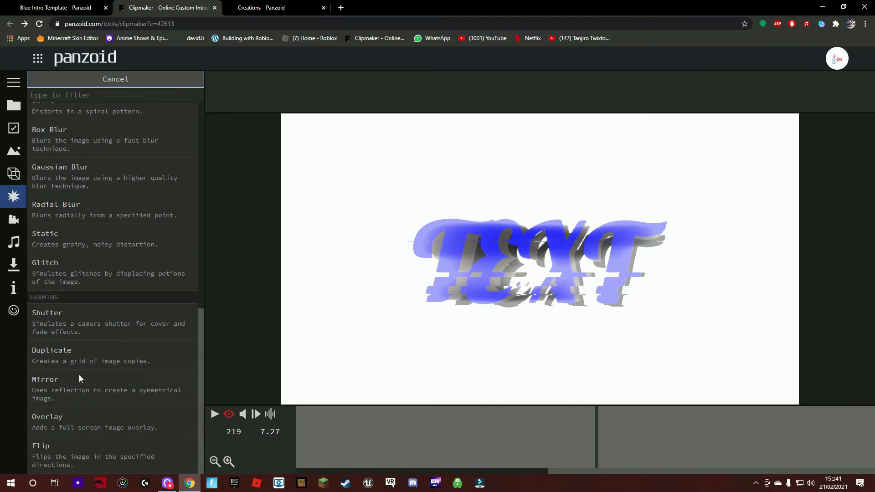
left_click(91, 337)
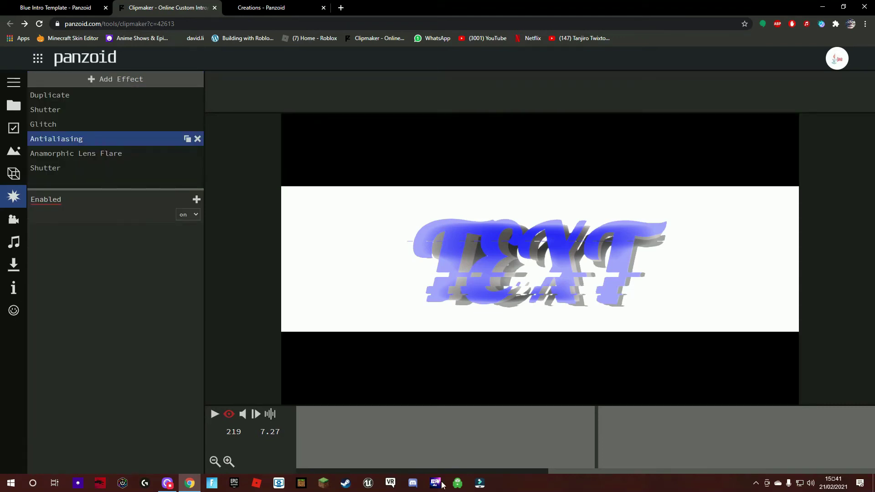
key("space")
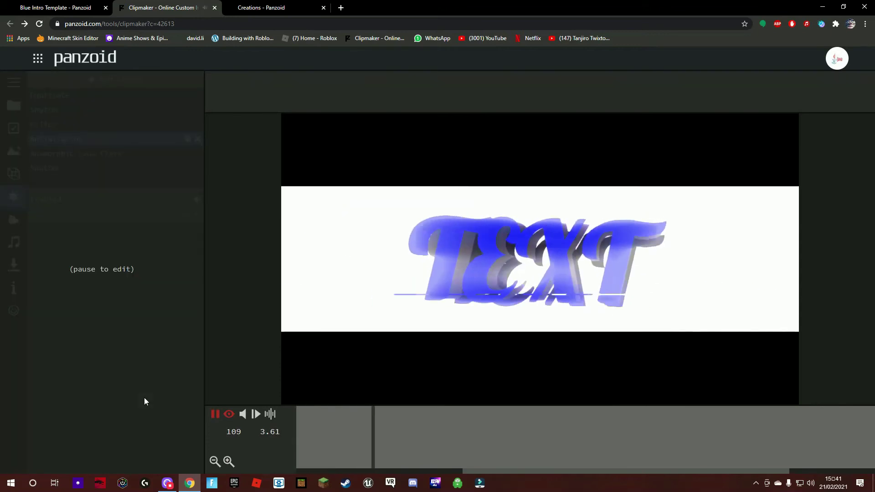
key("space")
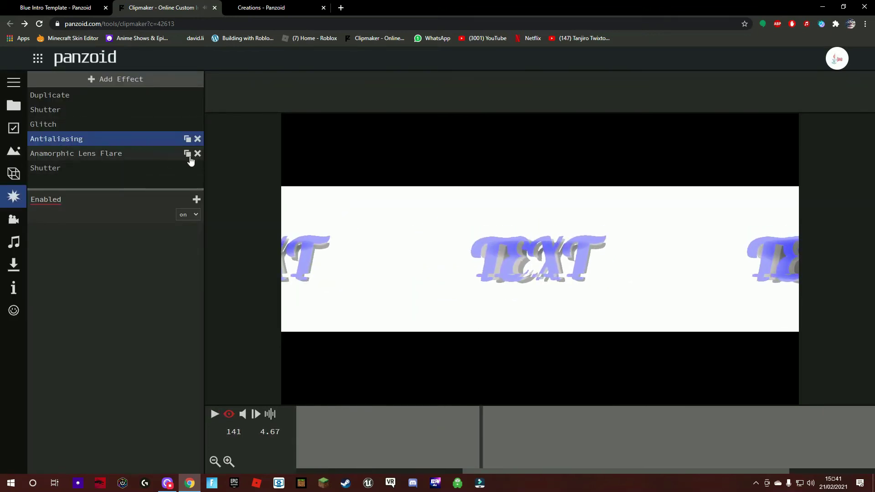
left_click(194, 169)
left_click(197, 168)
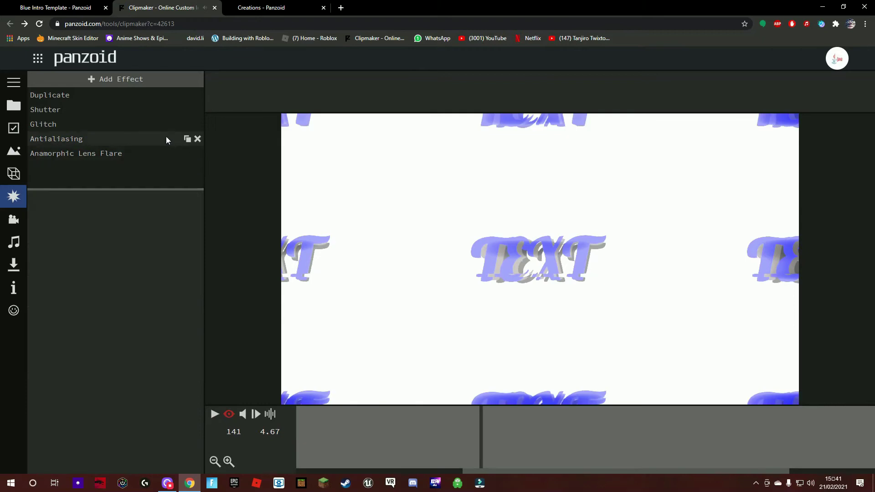
Add a Mirror effect and preview the intro from the start.
left_click(157, 83)
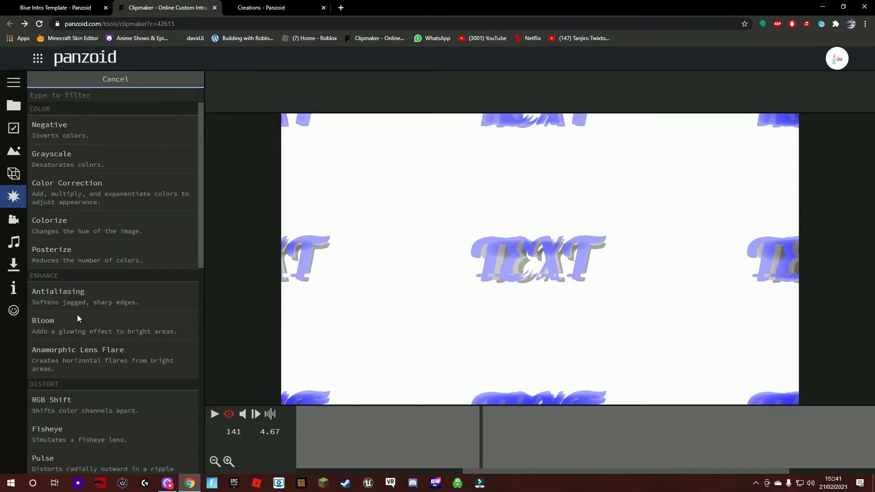
scroll(77, 349, "down", 8)
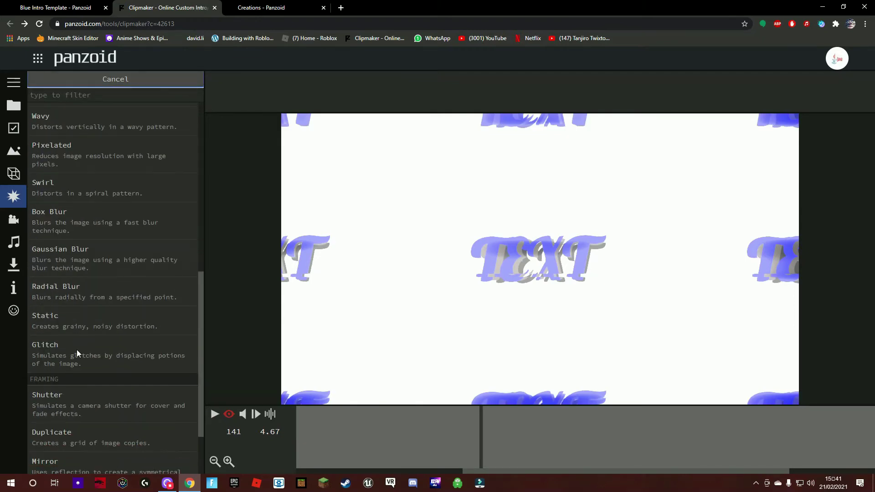
scroll(72, 342, "down", 2)
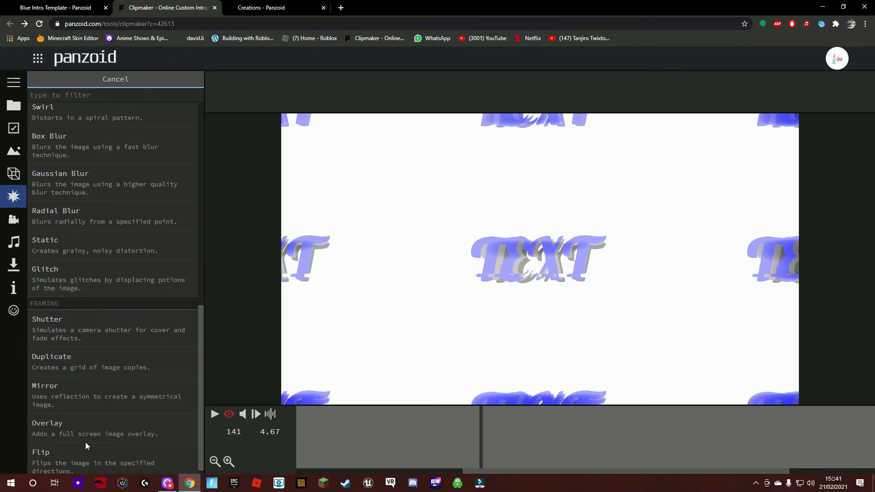
scroll(86, 445, "down", 1)
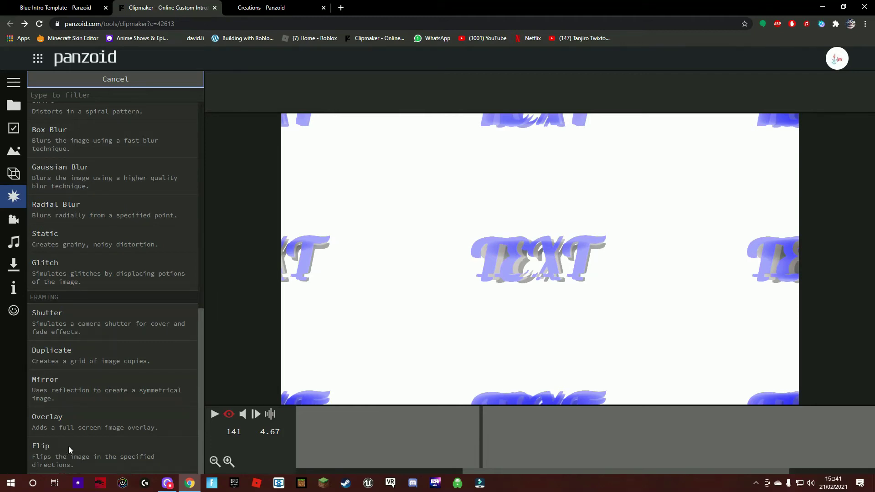
left_click(94, 404)
left_click(370, 437)
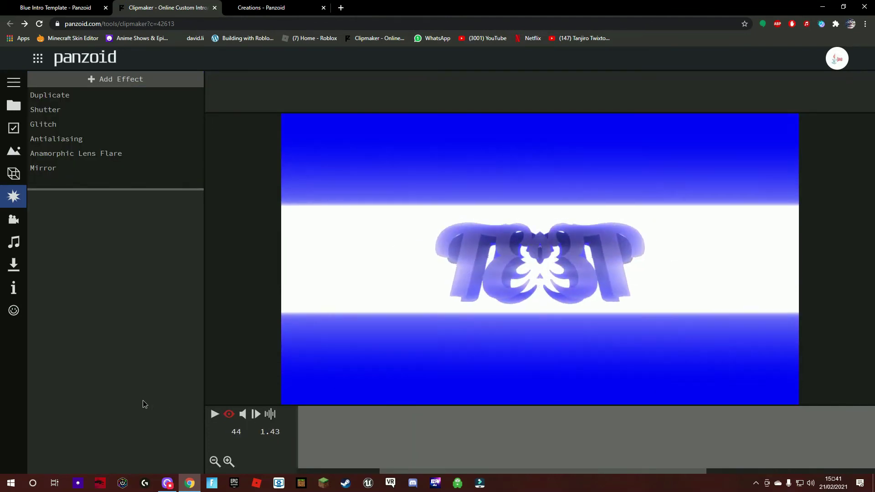
left_click(216, 417)
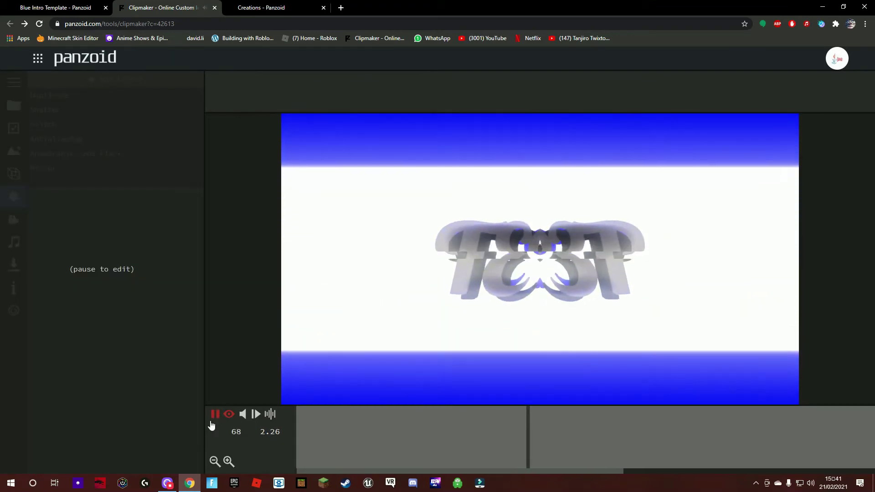
left_click(216, 415)
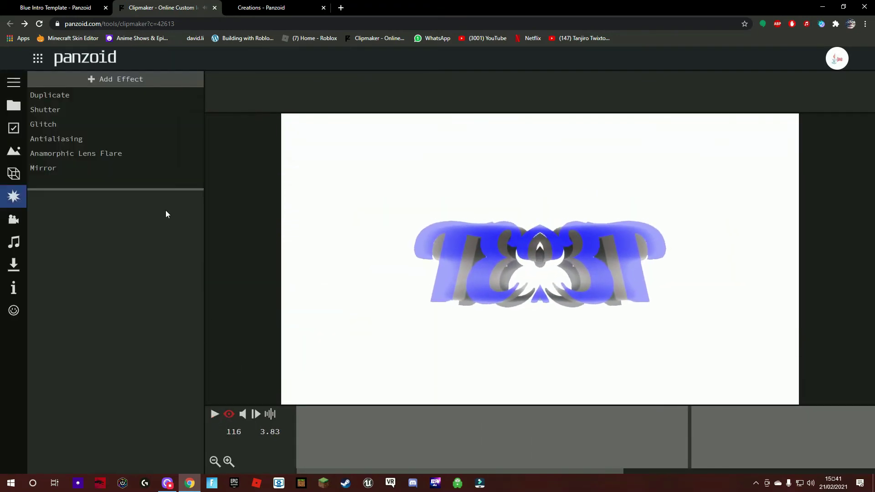
Try the left + top mirror mode, then delete the Mirror effect and open Outdoor settings.
left_click(119, 170)
left_click(187, 247)
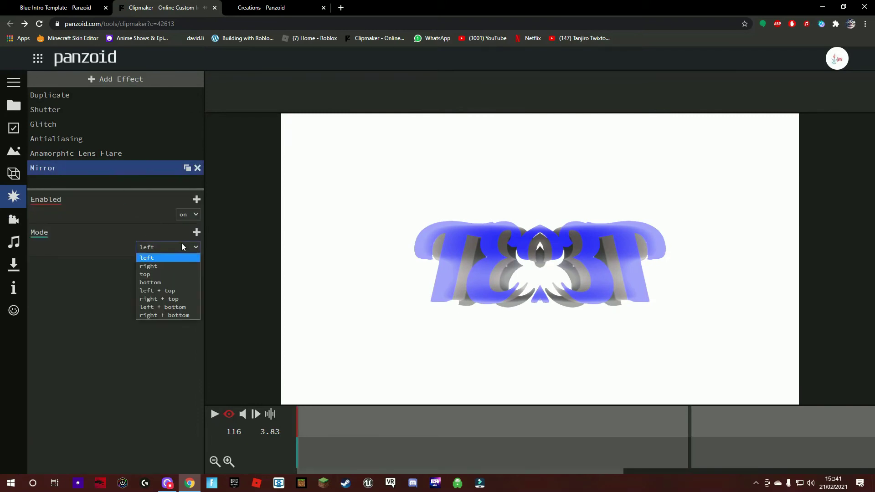
key("Escape")
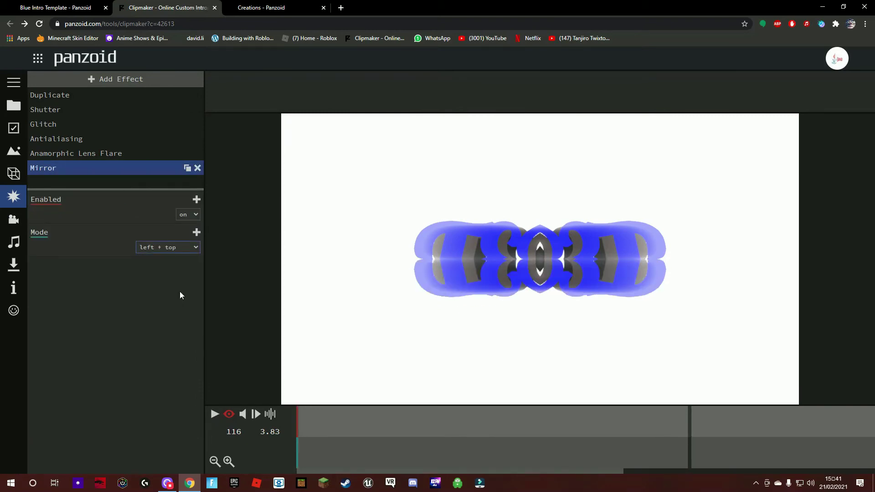
left_click(182, 247)
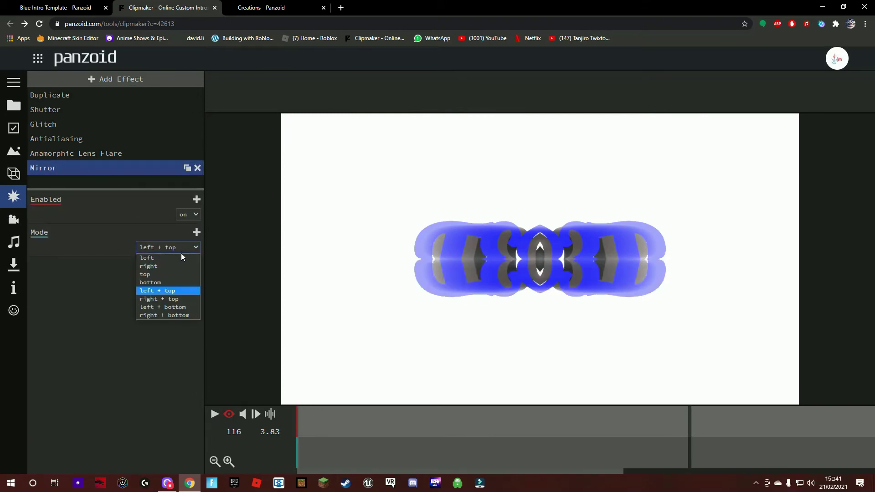
left_click(197, 167)
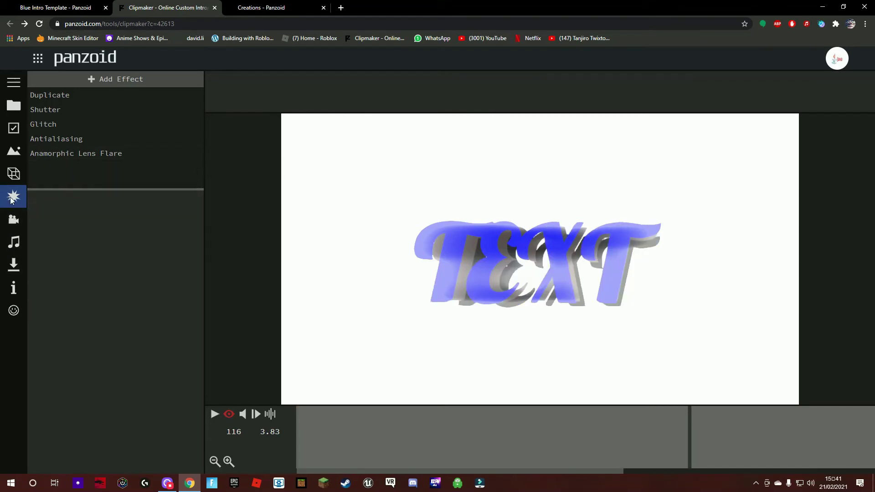
left_click(13, 157)
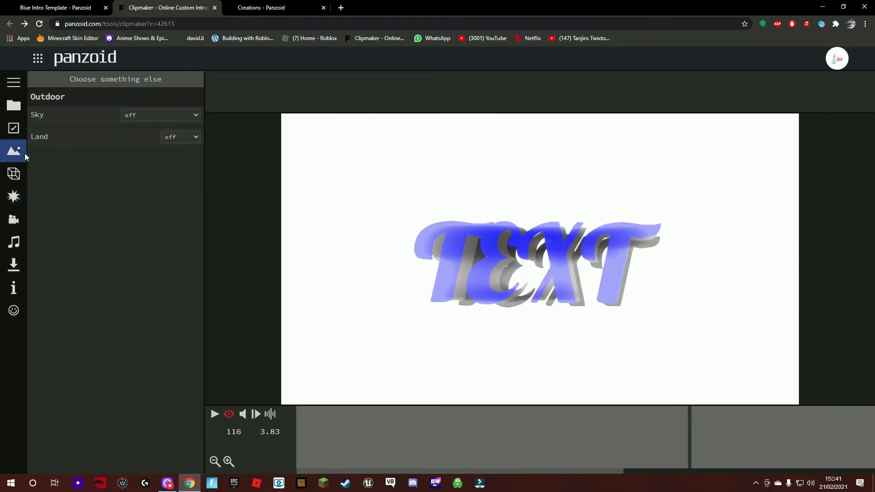
Keep the sky off, set the land to terrain, and render the preview from the camera.
left_click(157, 115)
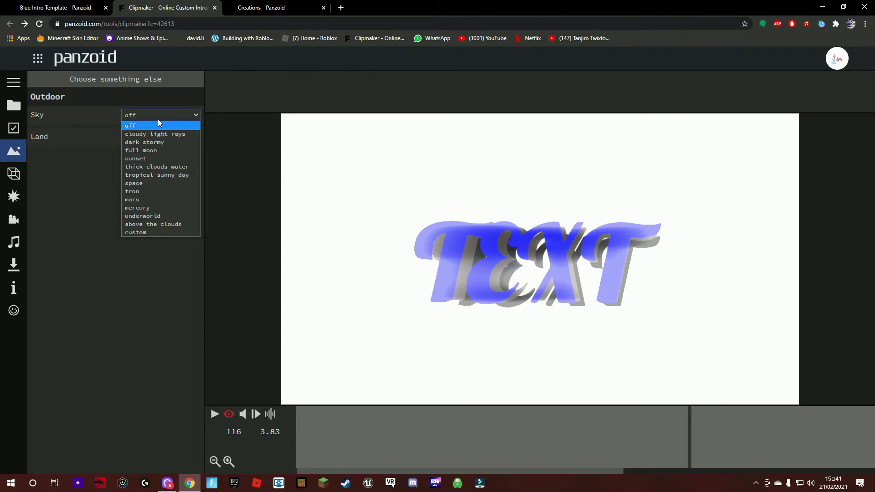
left_click(157, 120)
left_click(180, 136)
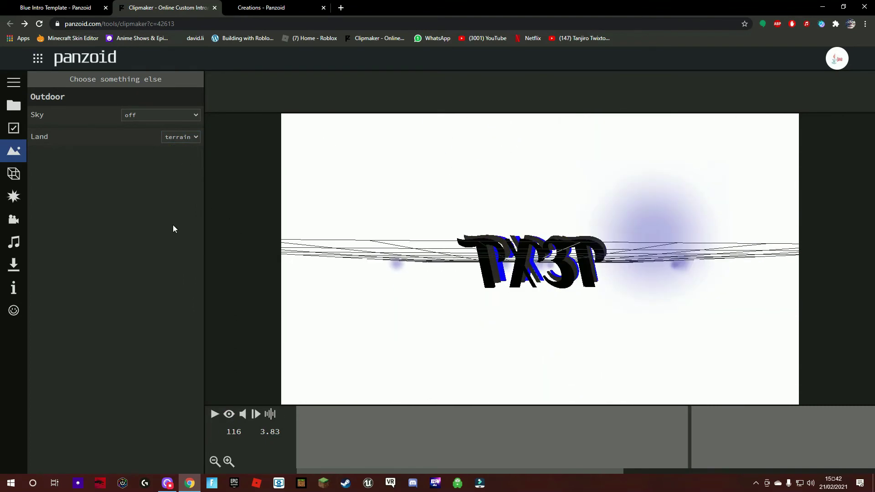
left_click(229, 413)
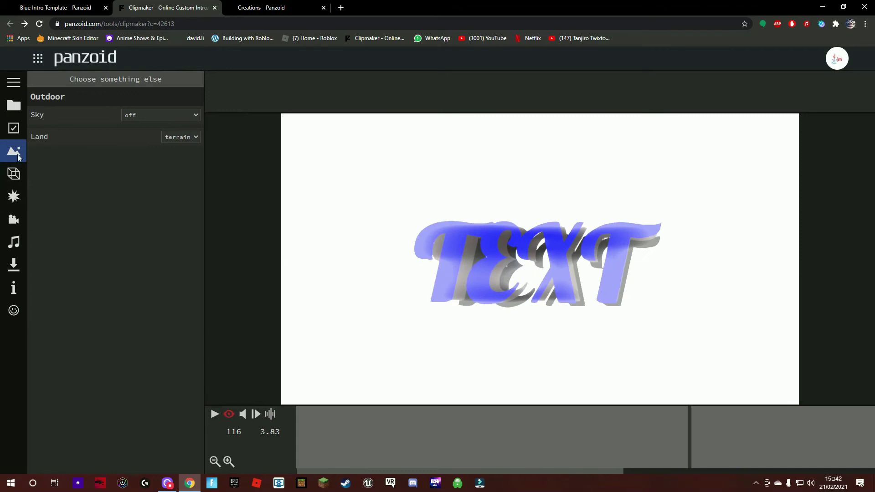
left_click(7, 134)
Set the video resolution to 3840x2160 (4k), then bring up the Camera animation settings.
left_click(194, 117)
left_click(189, 127)
left_click(190, 103)
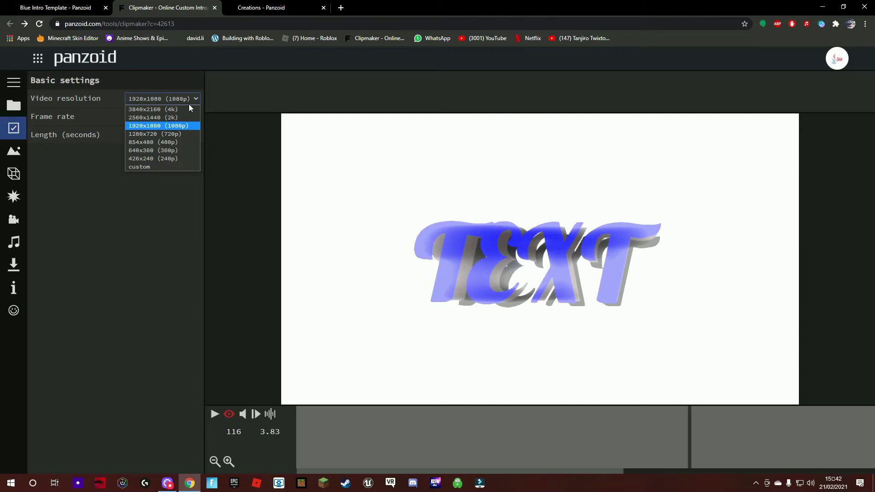
left_click(184, 110)
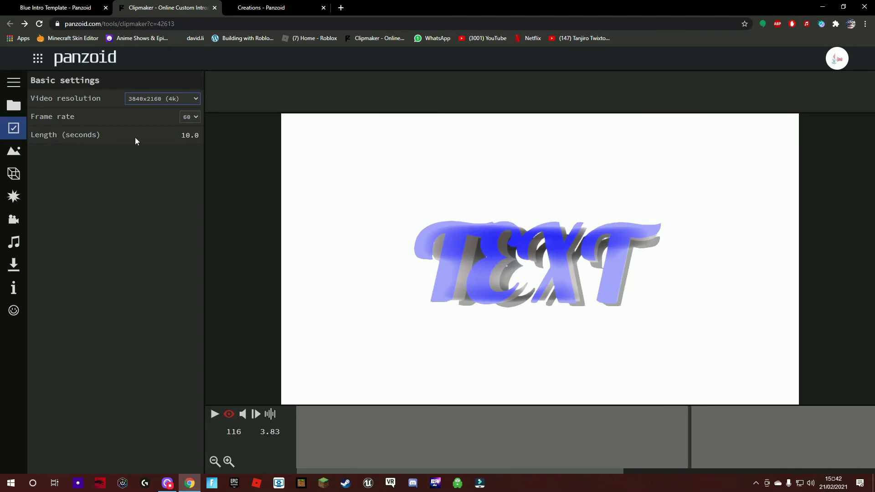
left_click(14, 150)
left_click(14, 196)
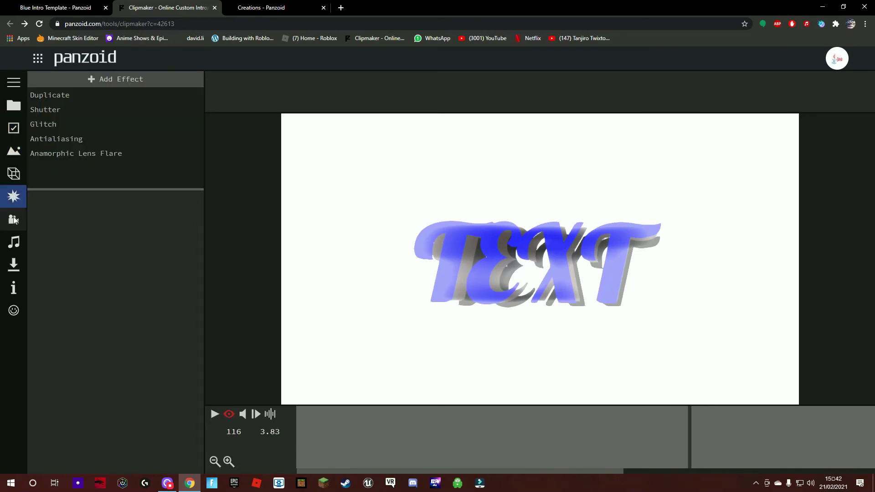
left_click(13, 219)
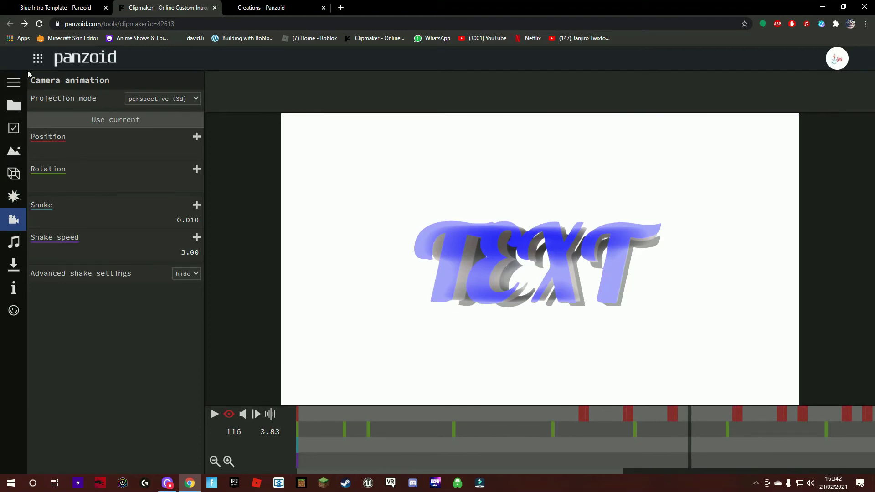
Add a camera keyframe at frame 116 with circular in position easing and play the intro.
left_click(180, 125)
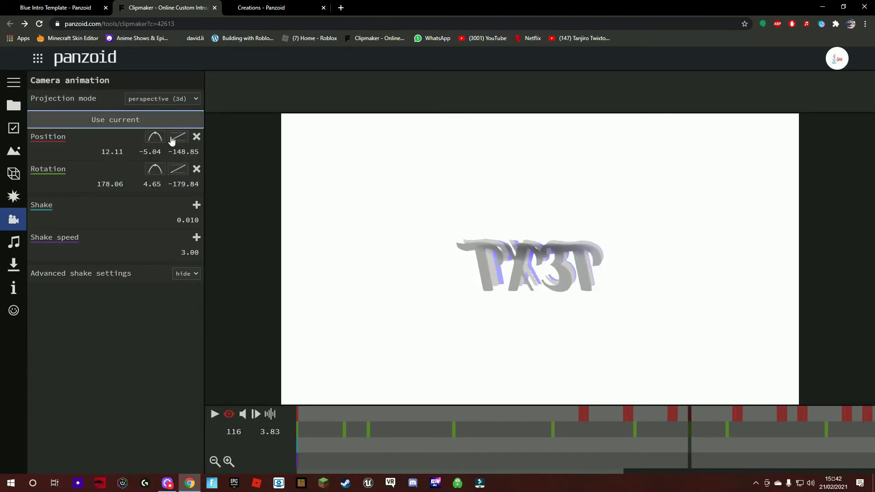
left_click(175, 138)
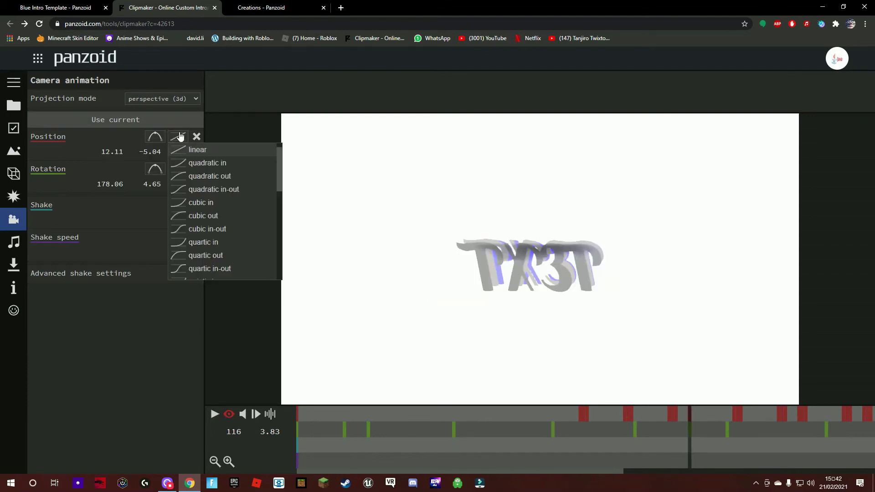
scroll(195, 207, "down", 3)
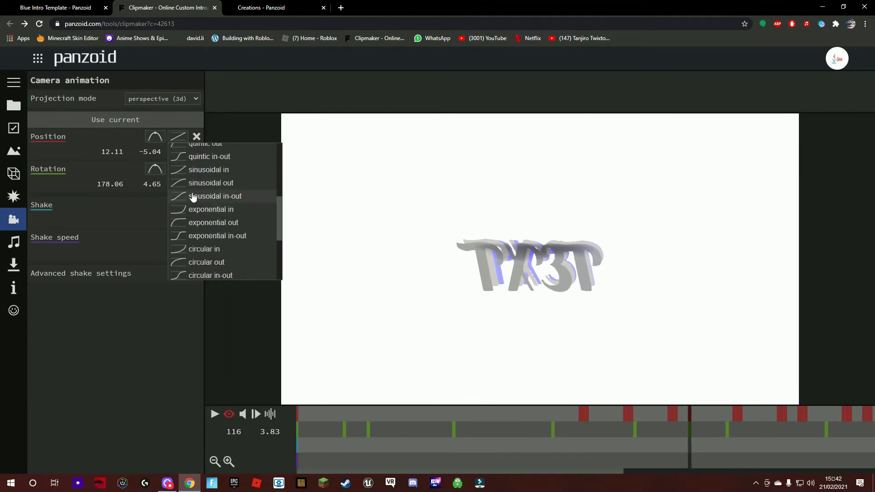
left_click(213, 258)
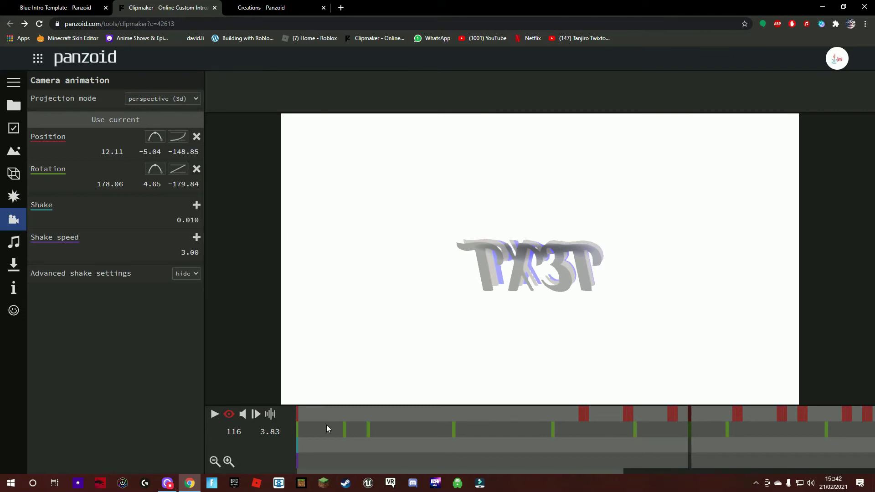
left_click(214, 415)
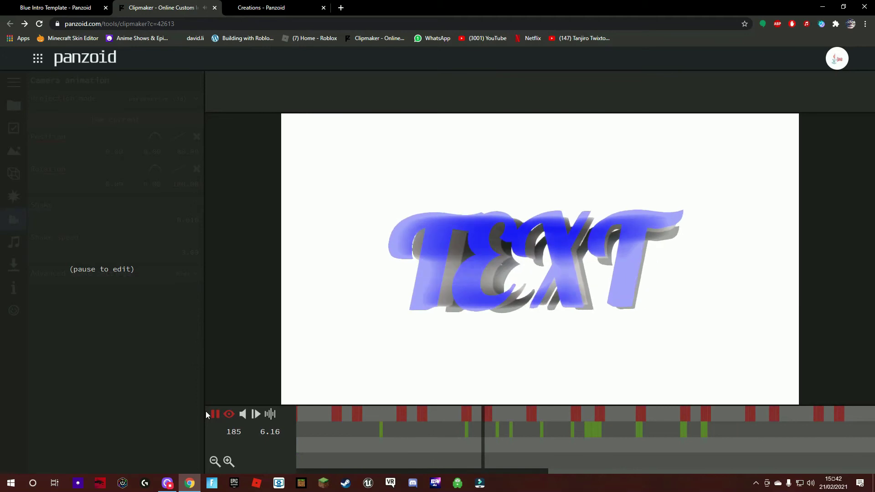
Set the camera shake speed to 5.00 and preview the intro.
left_click(215, 415)
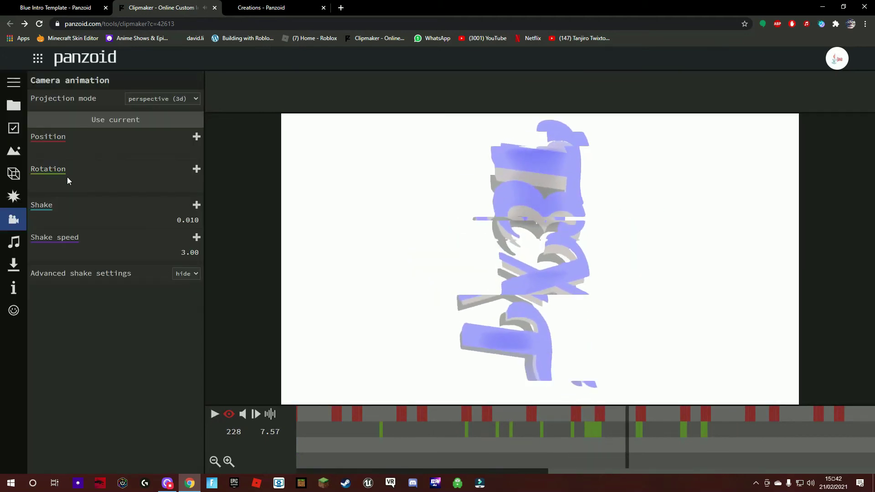
left_click(190, 252)
type("5.00")
key("Return")
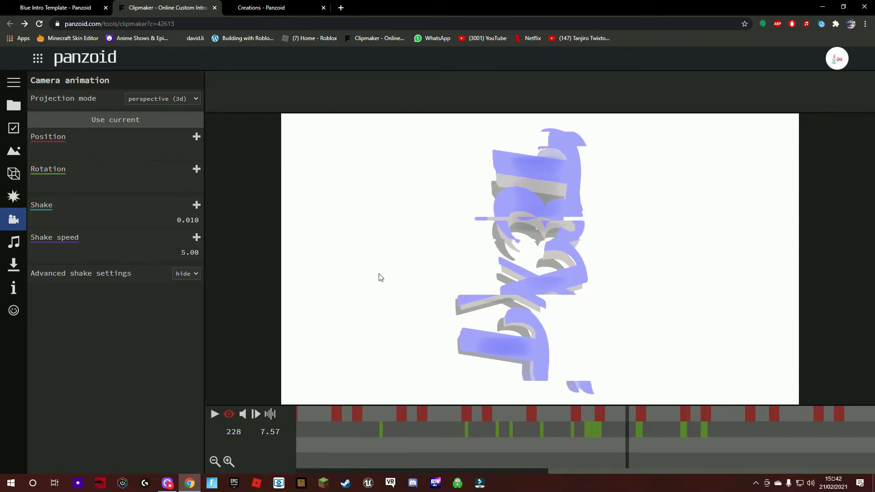
key("space")
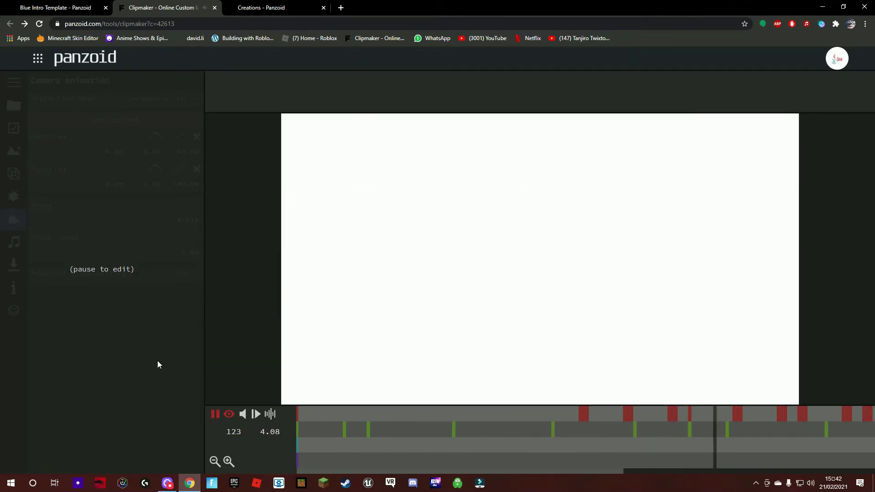
key("space")
Raise the shake speed to 10 and replay the intro up to frame 164.
left_click(190, 253)
type("10")
key("Return")
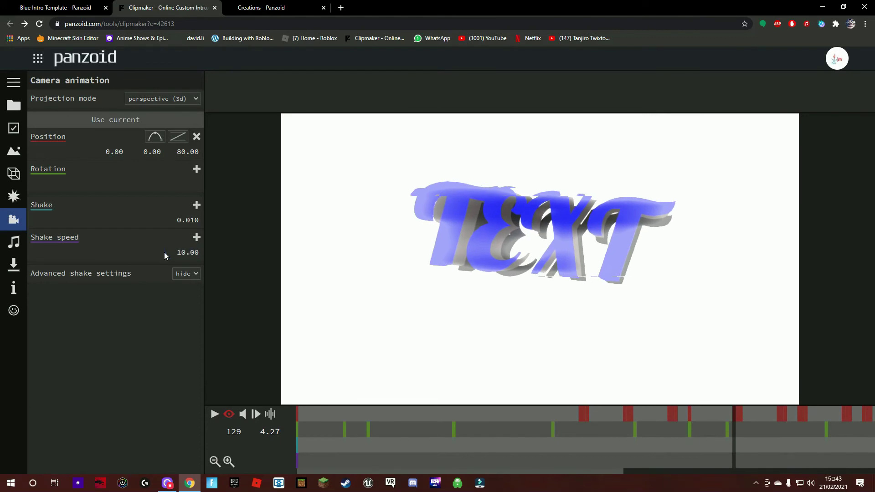
key("space")
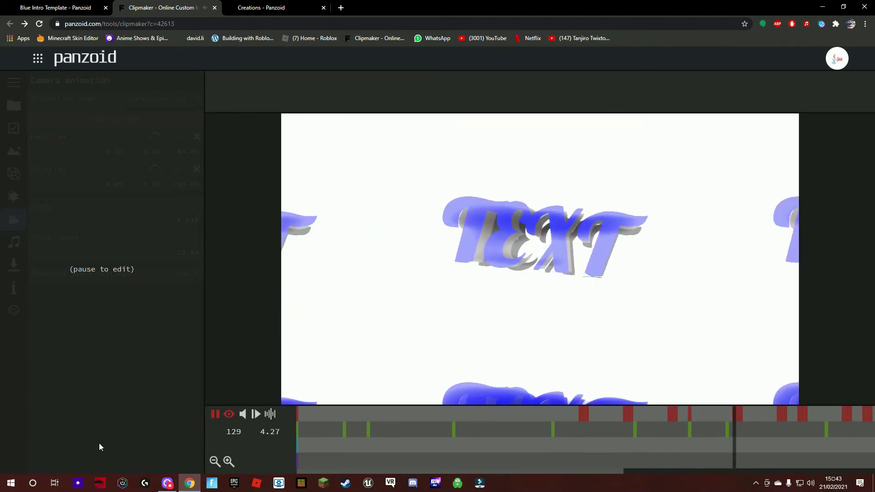
key("space")
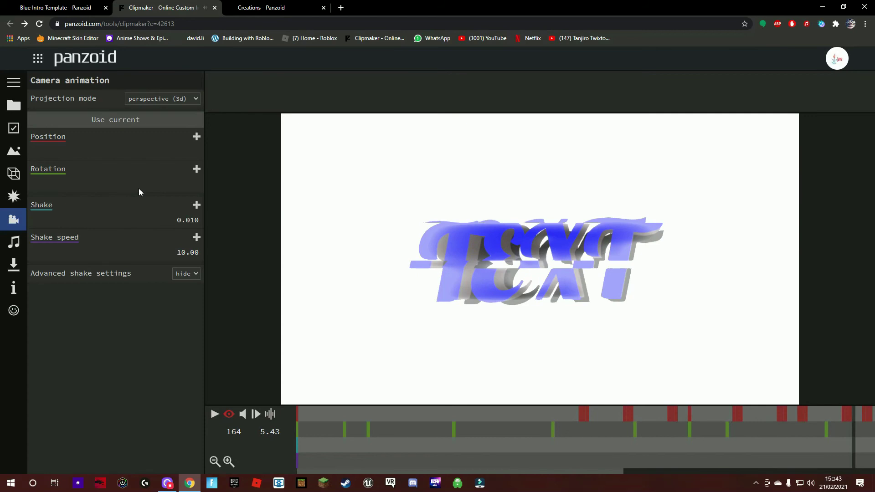
Add a camera keyframe at frame 164 with exponential in-out rotation easing.
left_click(178, 121)
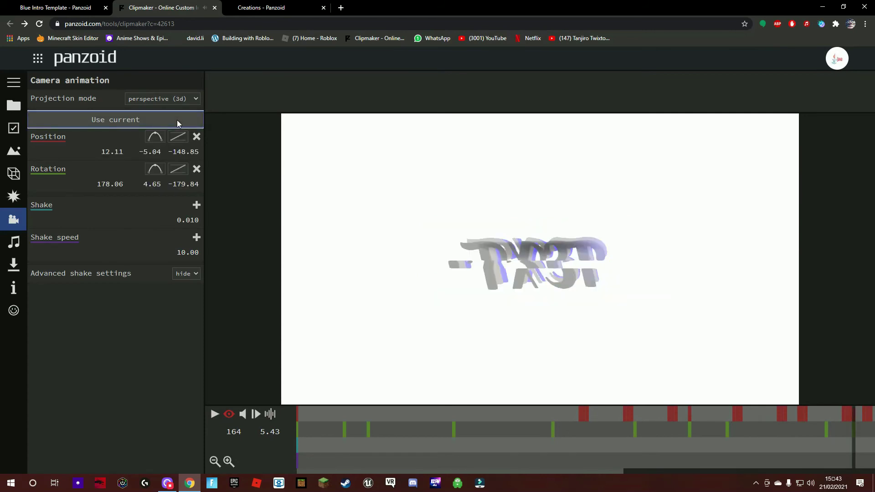
left_click(155, 139)
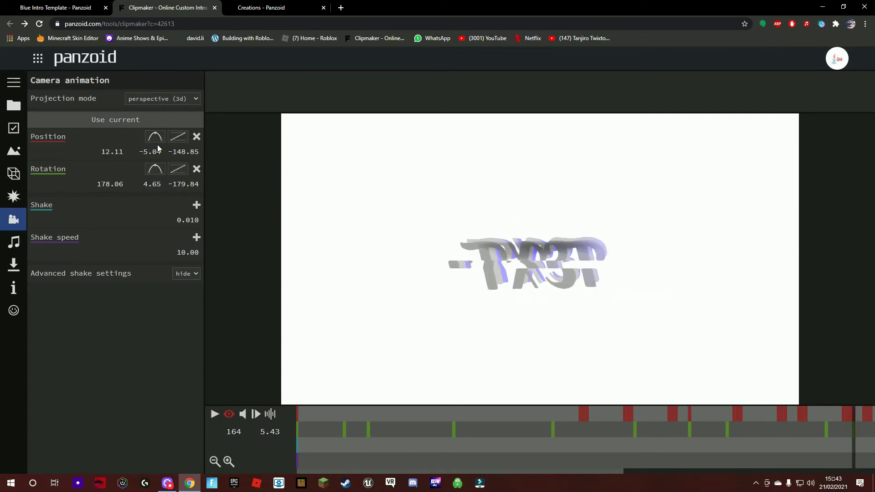
left_click(157, 170)
left_click(177, 170)
scroll(208, 273, "down", 3)
left_click(209, 279)
Replay the intro from the first frame, then open the Audio track settings.
left_click(298, 440)
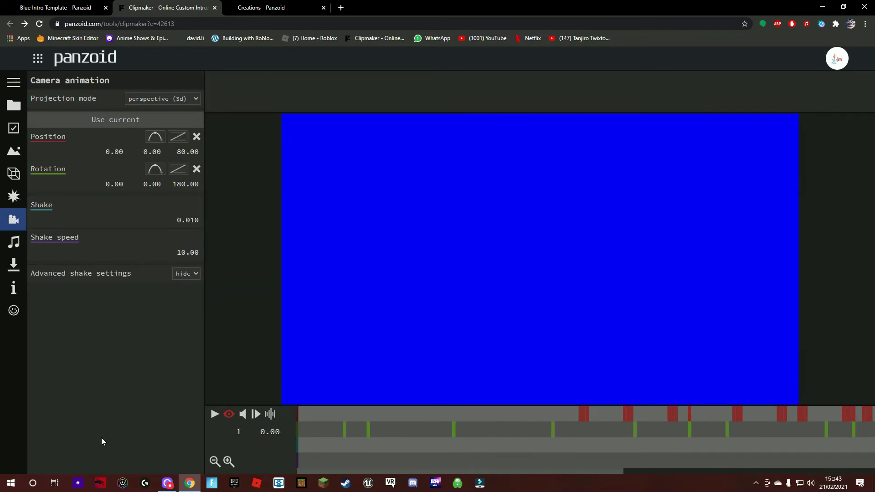
left_click(213, 414)
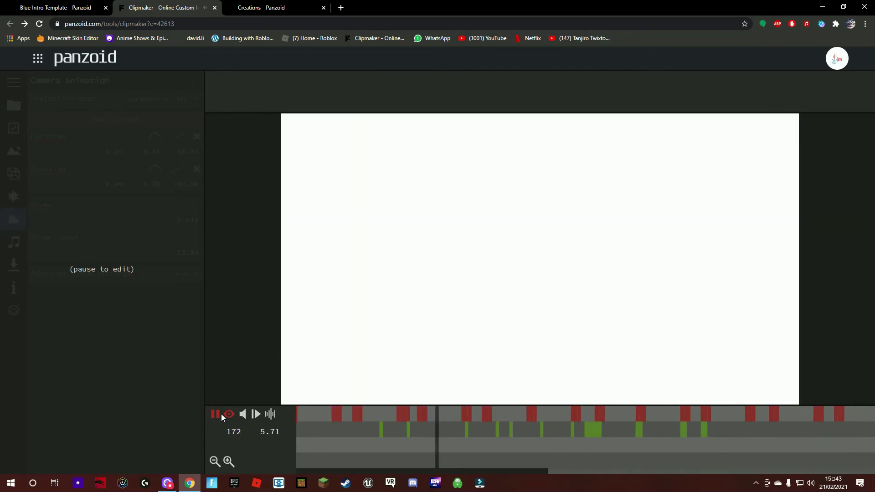
left_click(221, 413)
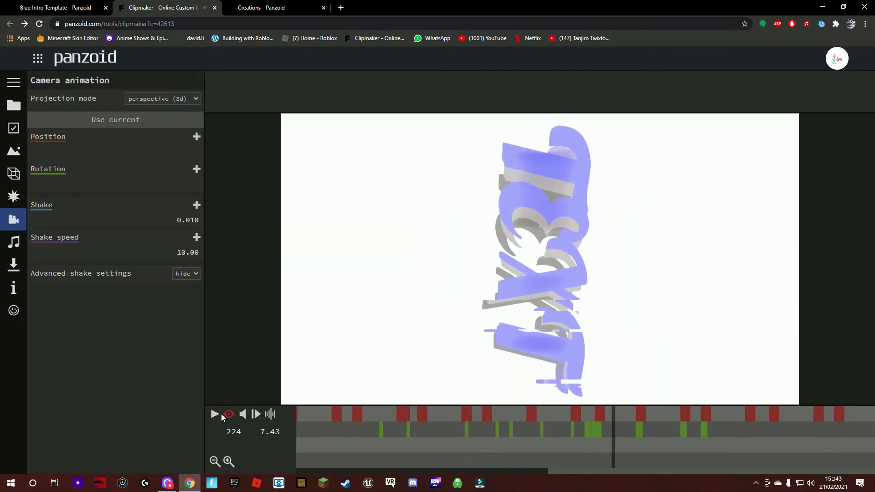
left_click(20, 250)
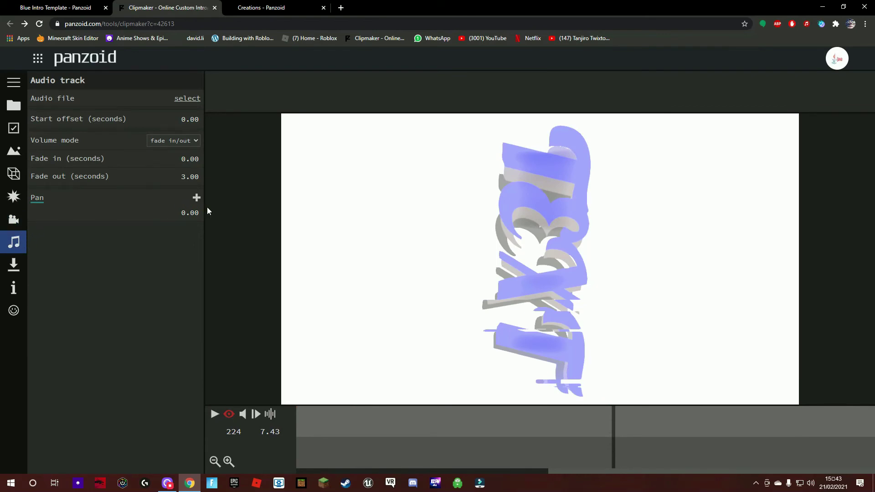
Give the audio a 0.10-second fade-in and 1.50-second fade-out, then replay from the start.
left_click(183, 159)
type("0.10")
key("Return")
left_click(186, 176)
key("BackSpace")
type("1.50")
key("Return")
left_click(622, 437)
left_click_drag(618, 437, 4, 437)
key("space")
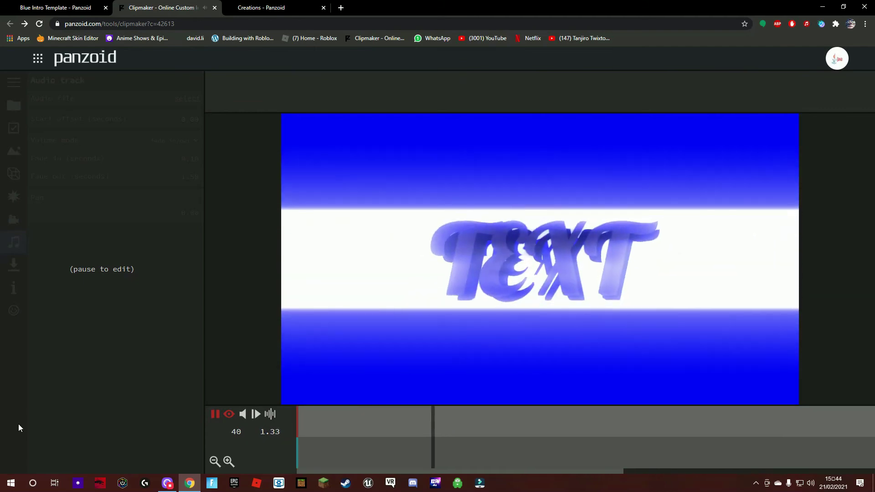
Switch the audio volume mode to custom with volume 200 and preview the result.
key("space")
left_click(173, 145)
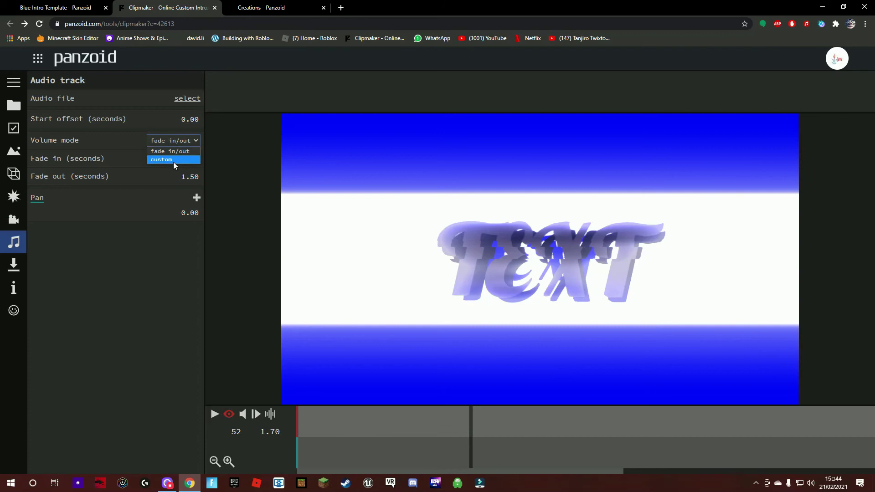
left_click(174, 161)
left_click(190, 173)
type("200")
key("Return")
key("space")
key("space")
key("space")
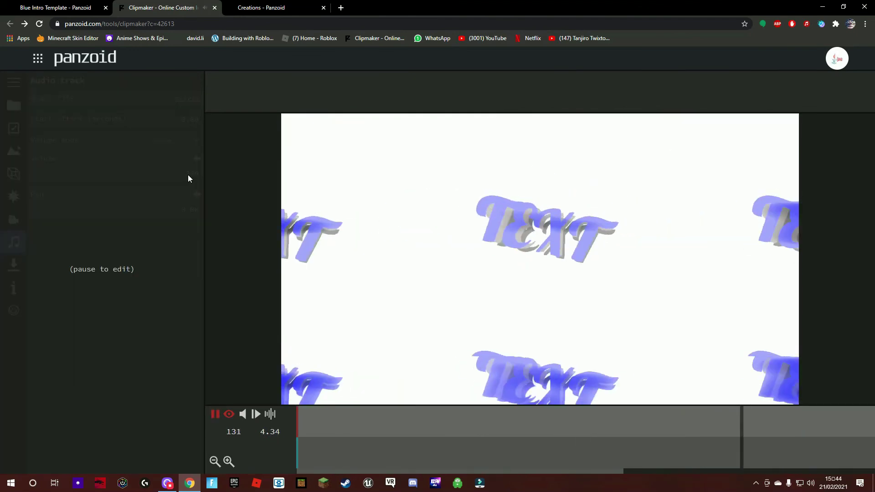
key("space")
left_click(191, 174)
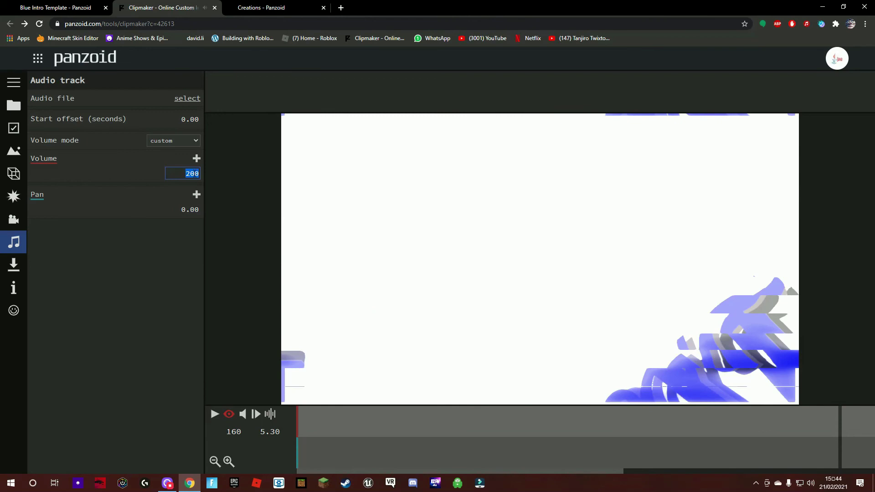